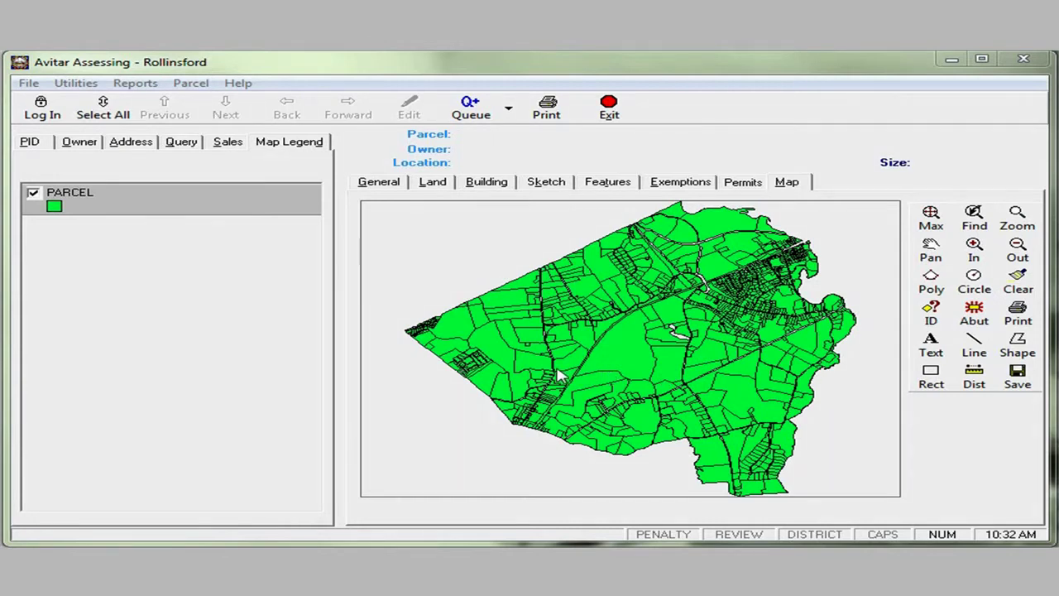
Open the PARCEL layer's symbol properties, refreshing the parcel map data.
{"action": "left_click", "coordinate": [157, 205]}
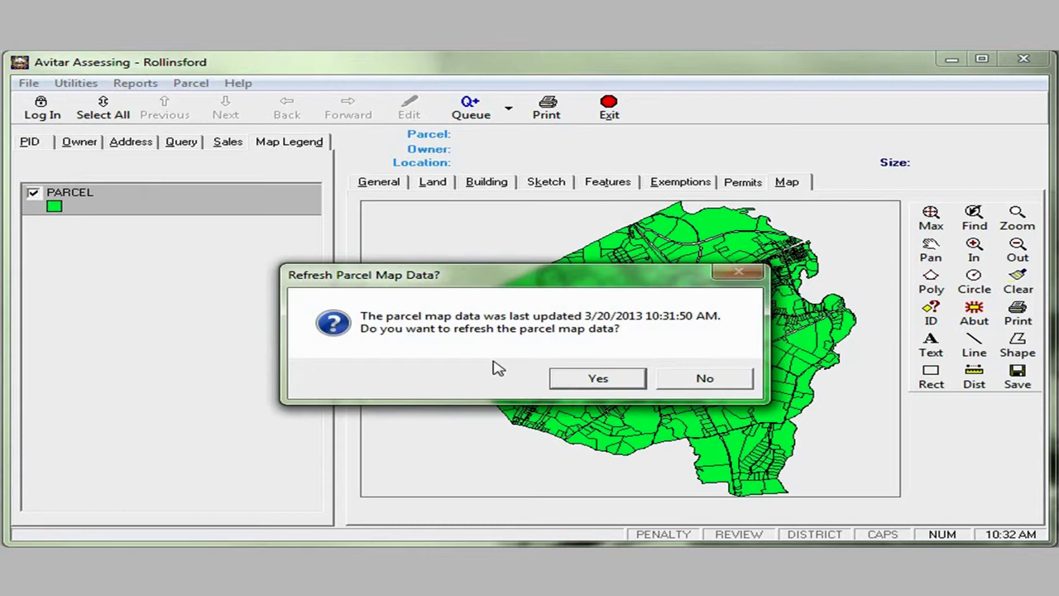
{"action": "left_click", "coordinate": [602, 378]}
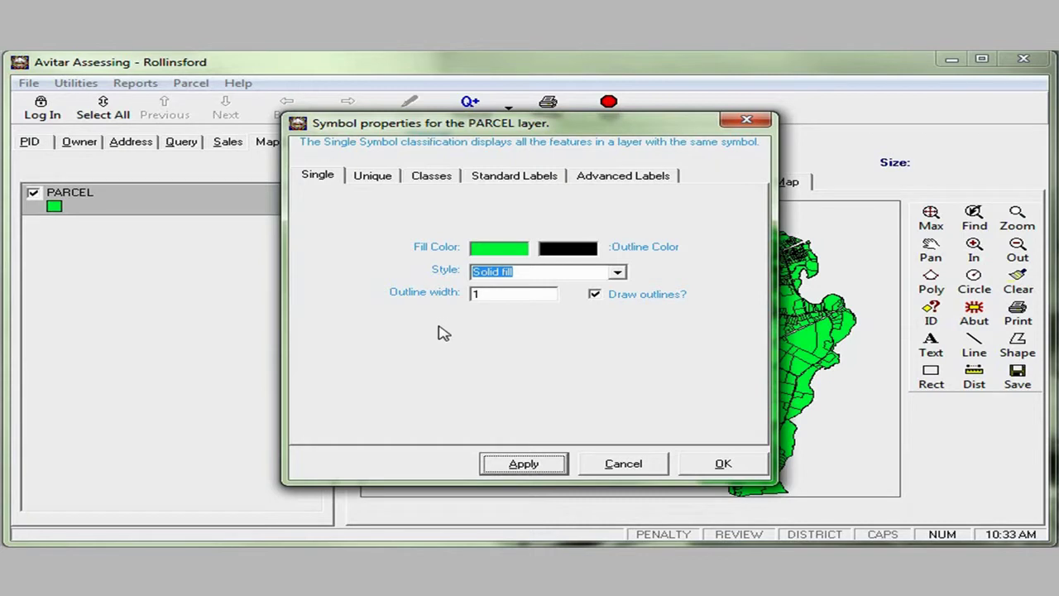
{"action": "left_click", "coordinate": [506, 249]}
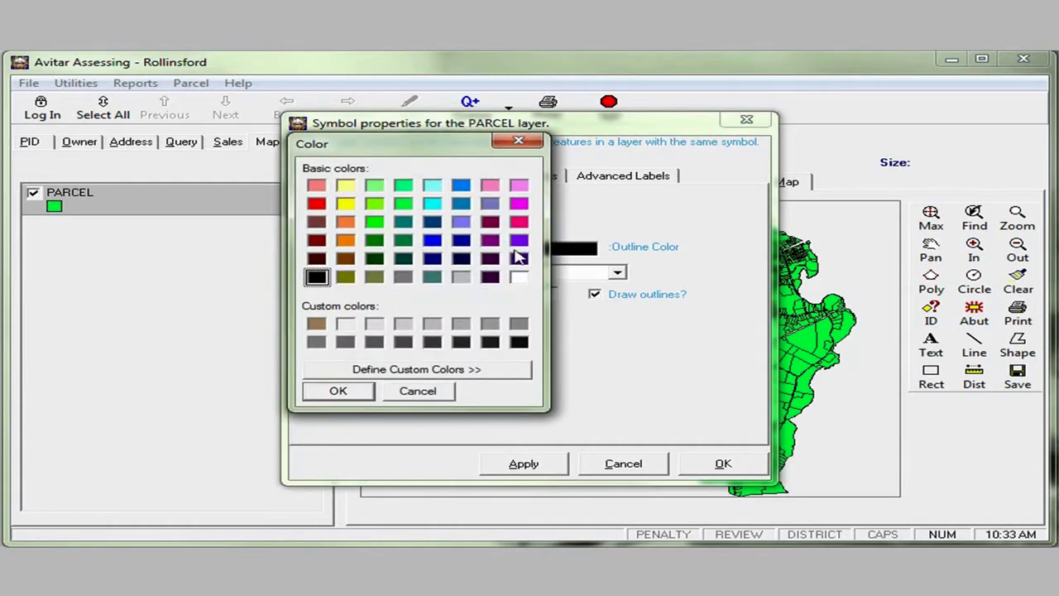
{"action": "left_click", "coordinate": [515, 141]}
Give the PARCEL layer a tan fill of Red 185, Green 162, Blue 91, add it to the custom colours, and apply it to the map.
{"action": "left_click", "coordinate": [499, 255]}
{"action": "left_click", "coordinate": [394, 373]}
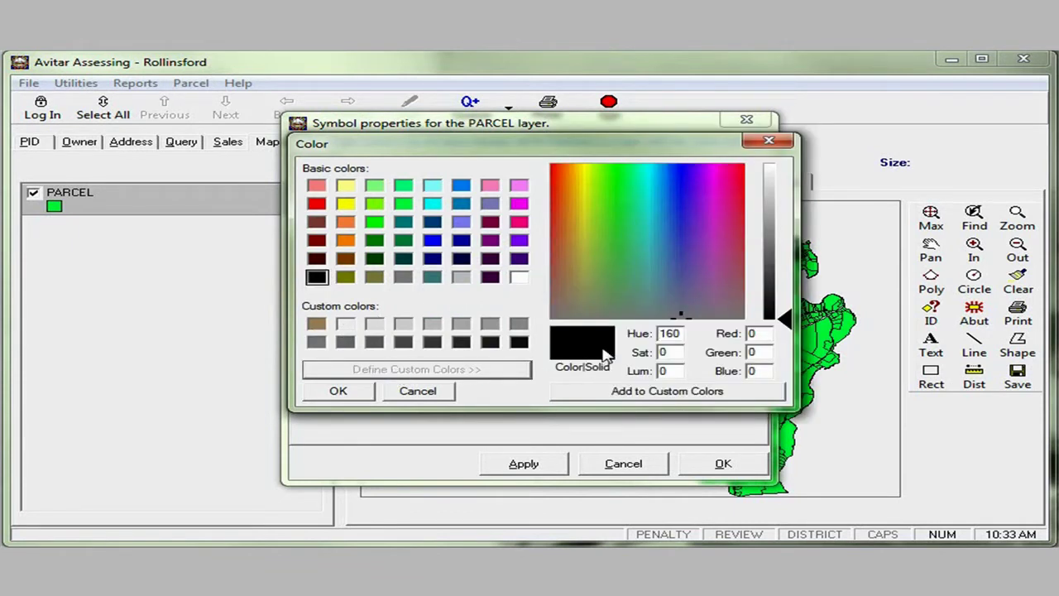
{"action": "left_click_drag", "start_coordinate": [583, 281], "coordinate": [568, 259]}
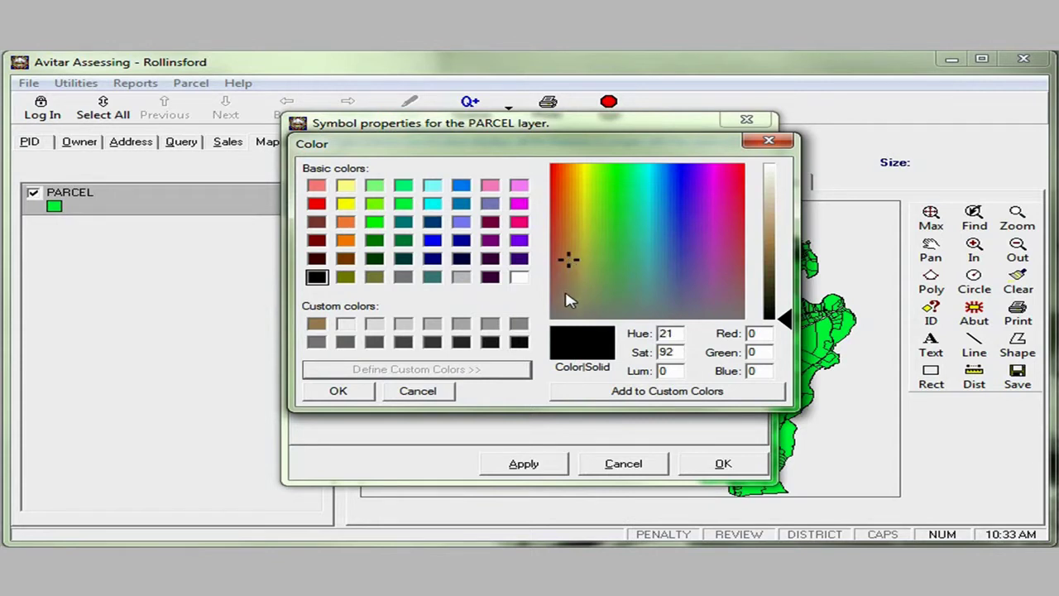
{"action": "left_click", "coordinate": [649, 397]}
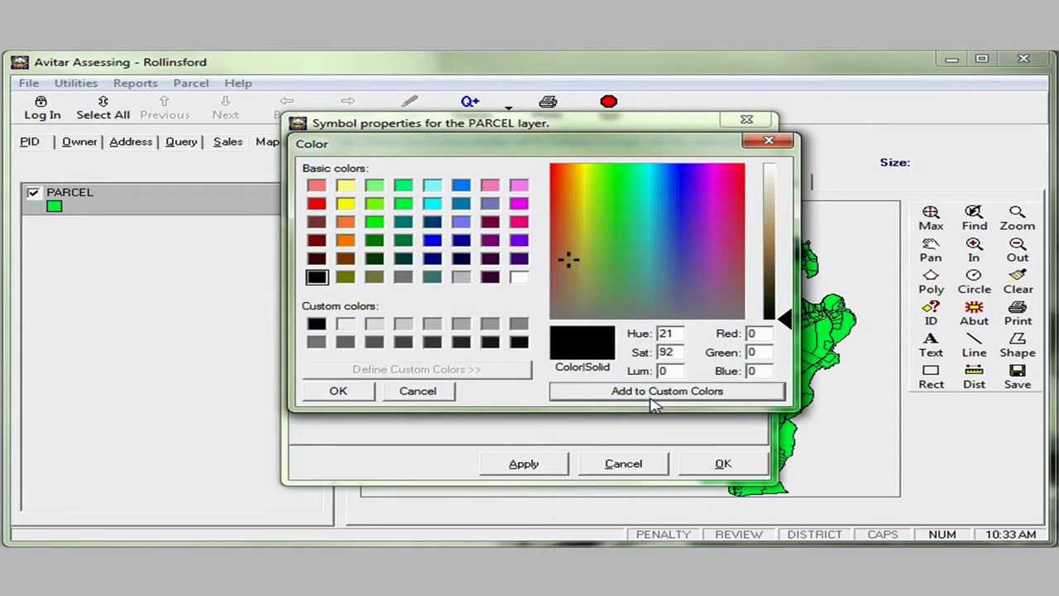
{"action": "left_click", "coordinate": [651, 400]}
{"action": "left_click", "coordinate": [569, 256]}
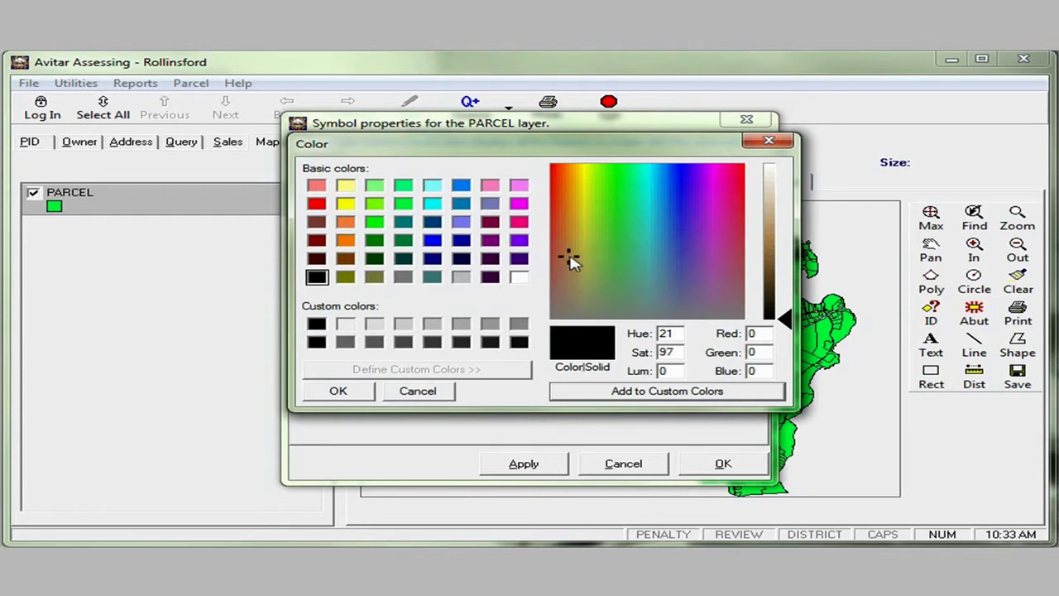
{"action": "left_click", "coordinate": [575, 257]}
{"action": "left_click", "coordinate": [788, 237]}
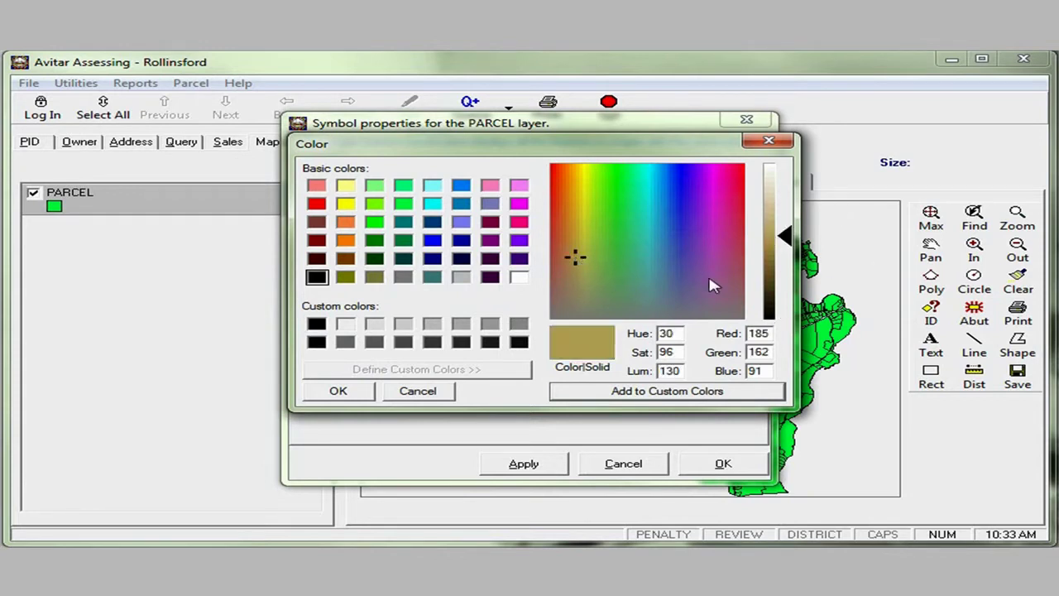
{"action": "left_click", "coordinate": [622, 399]}
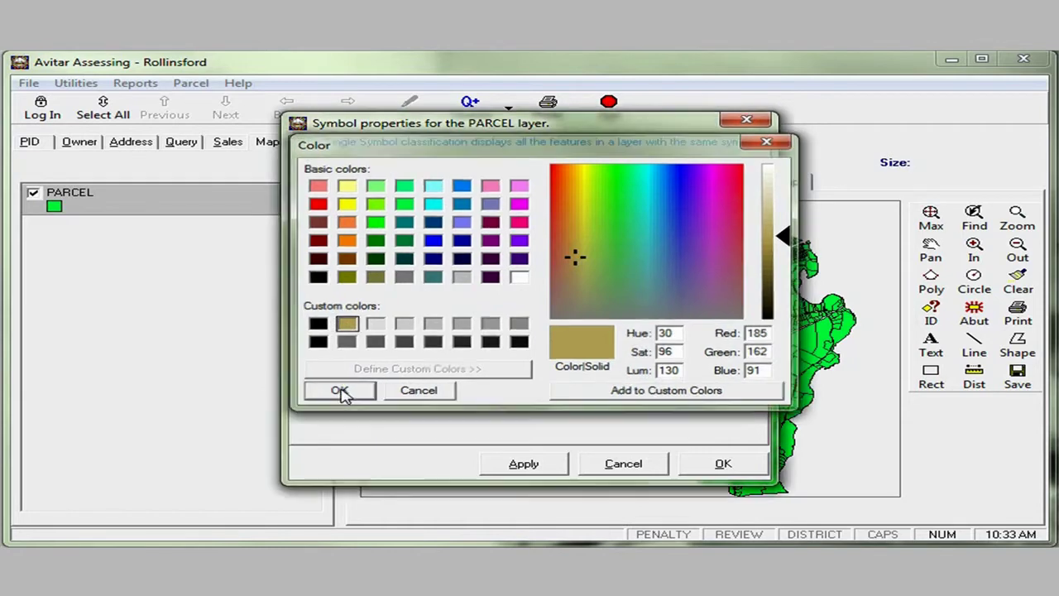
{"action": "left_click", "coordinate": [342, 394]}
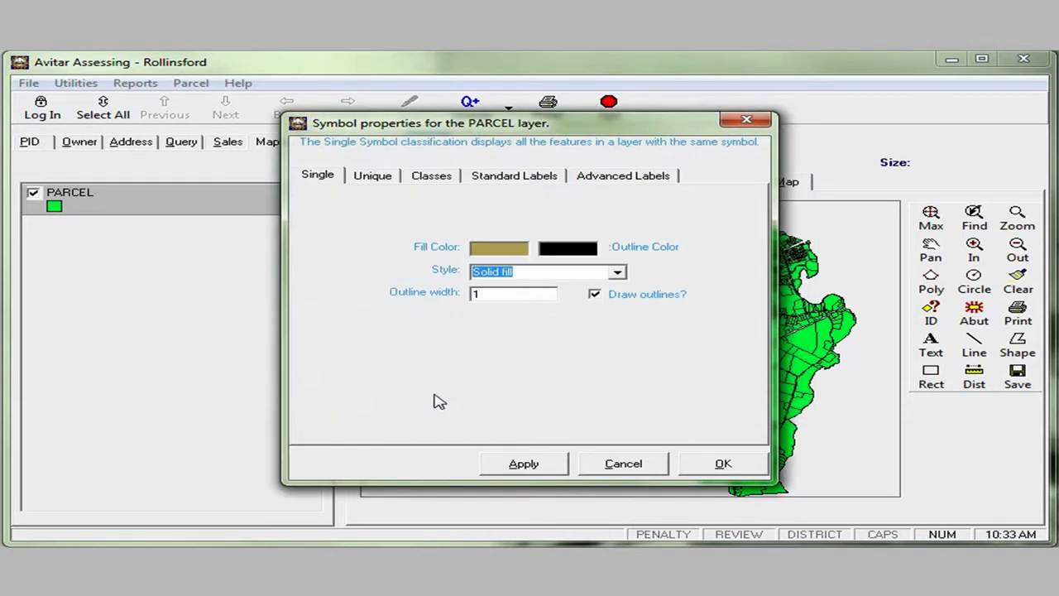
{"action": "left_click", "coordinate": [521, 465]}
{"action": "left_click", "coordinate": [722, 464]}
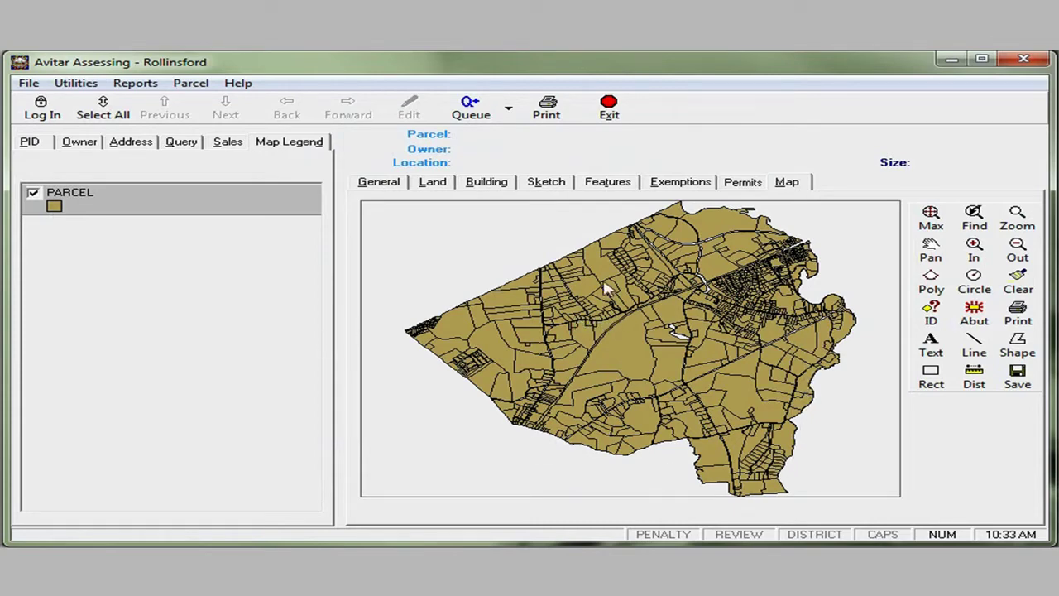
Reopen the PARCEL symbol properties without refreshing the map data, and apply the Transparent fill style to the layer.
{"action": "double_click", "coordinate": [91, 197]}
{"action": "left_click", "coordinate": [703, 380]}
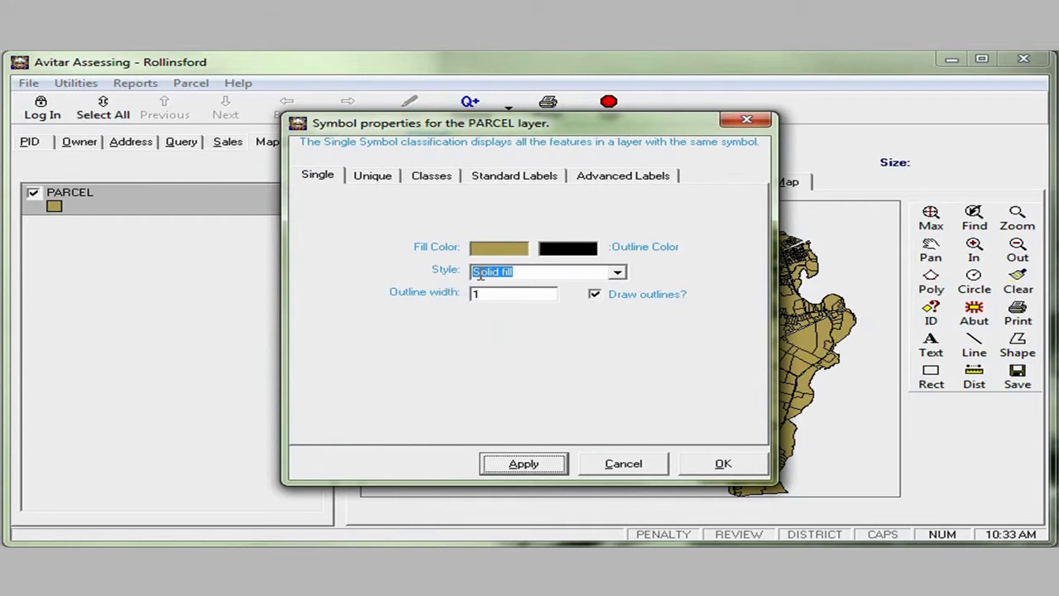
{"action": "left_click", "coordinate": [622, 275]}
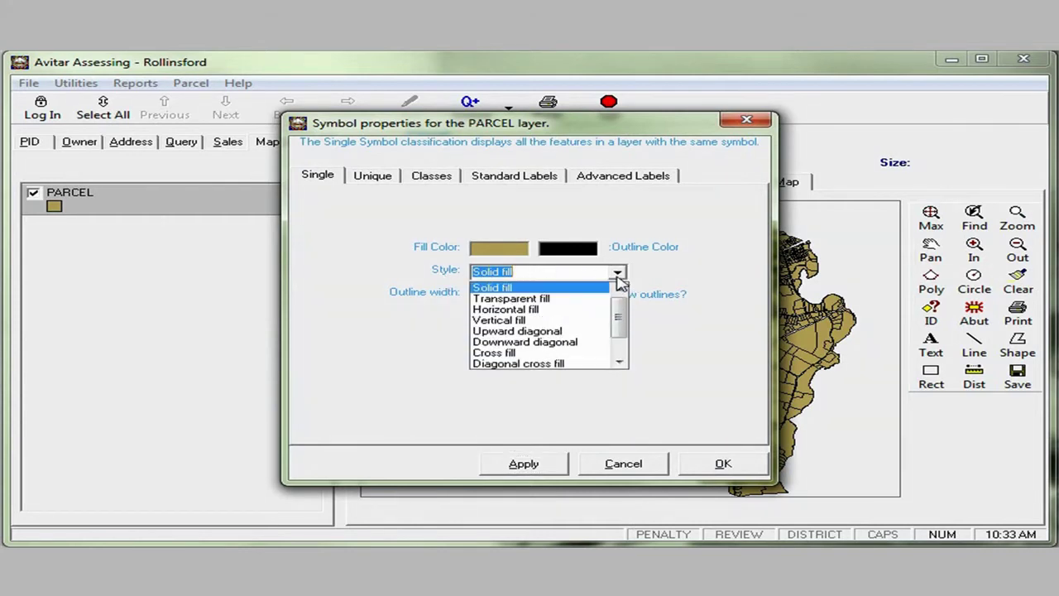
{"action": "left_click", "coordinate": [546, 302]}
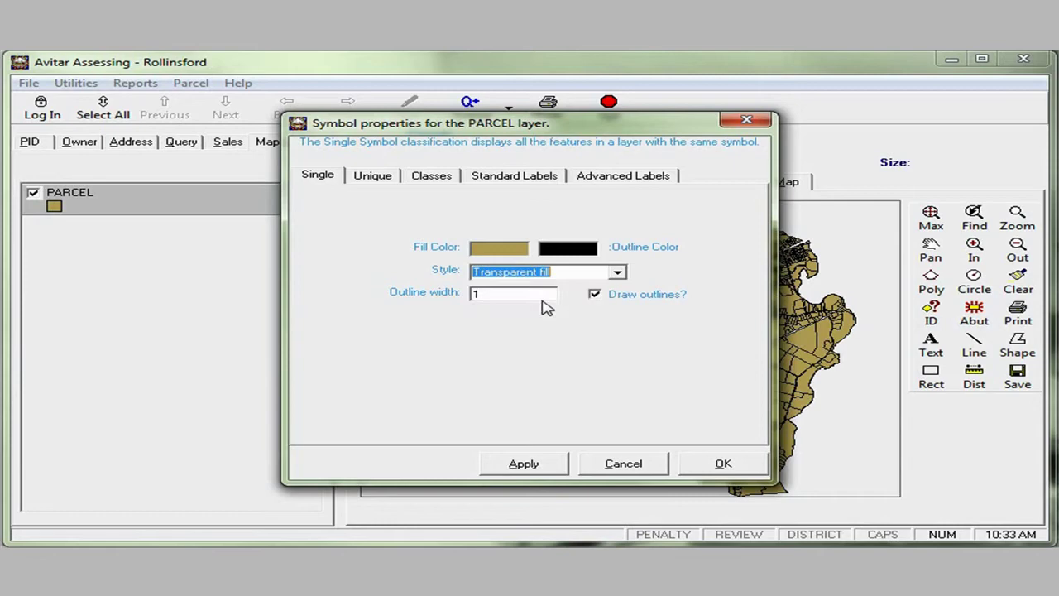
{"action": "left_click", "coordinate": [527, 465]}
{"action": "left_click", "coordinate": [722, 463]}
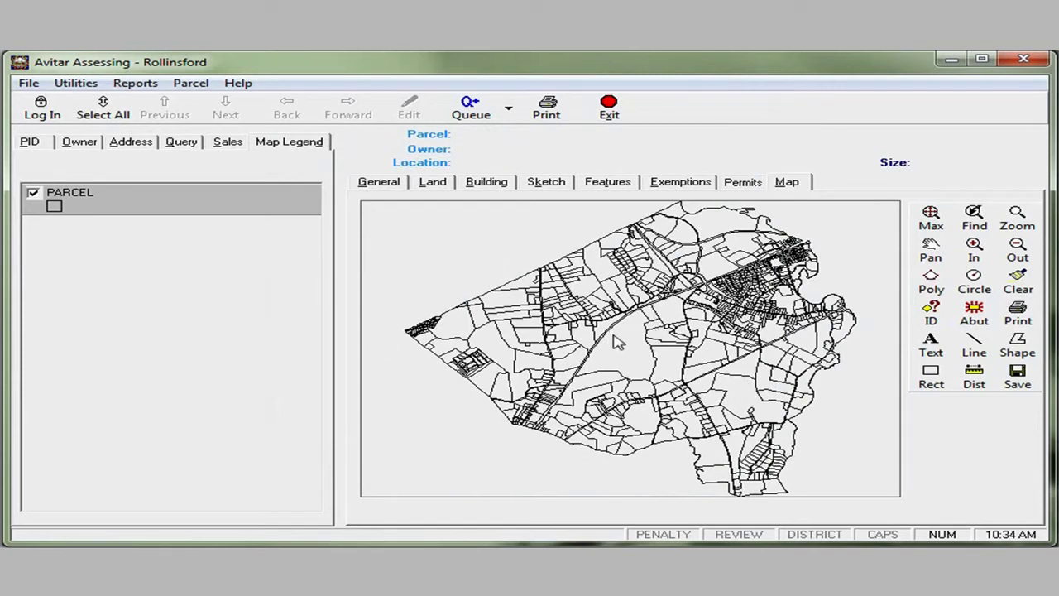
Reopen the PARCEL symbol properties without refreshing the data, choose the Solid fill style, and browse the other fill styles.
{"action": "left_click", "coordinate": [149, 201]}
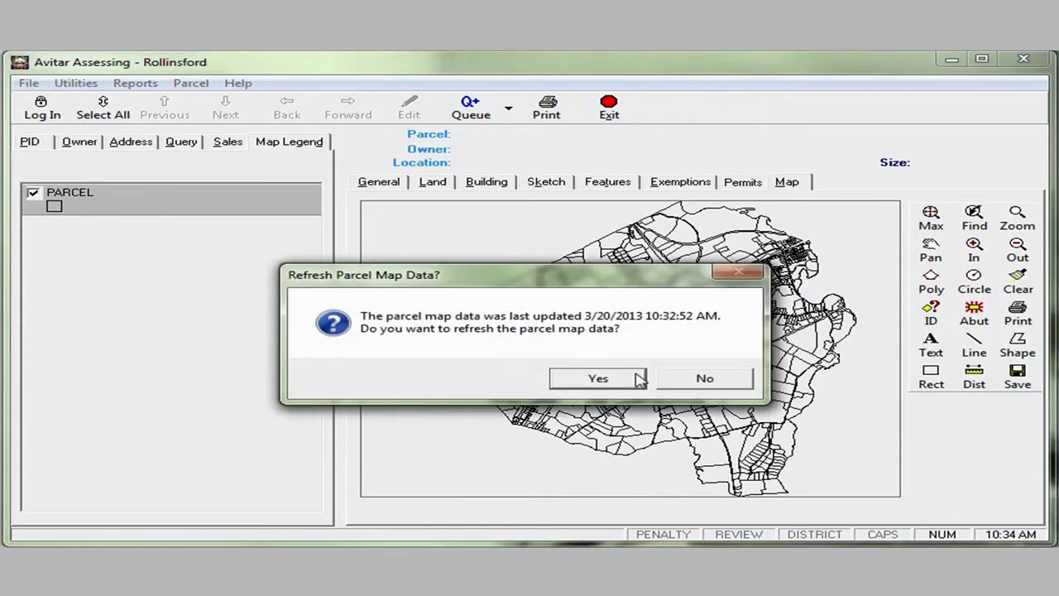
{"action": "left_click", "coordinate": [729, 379]}
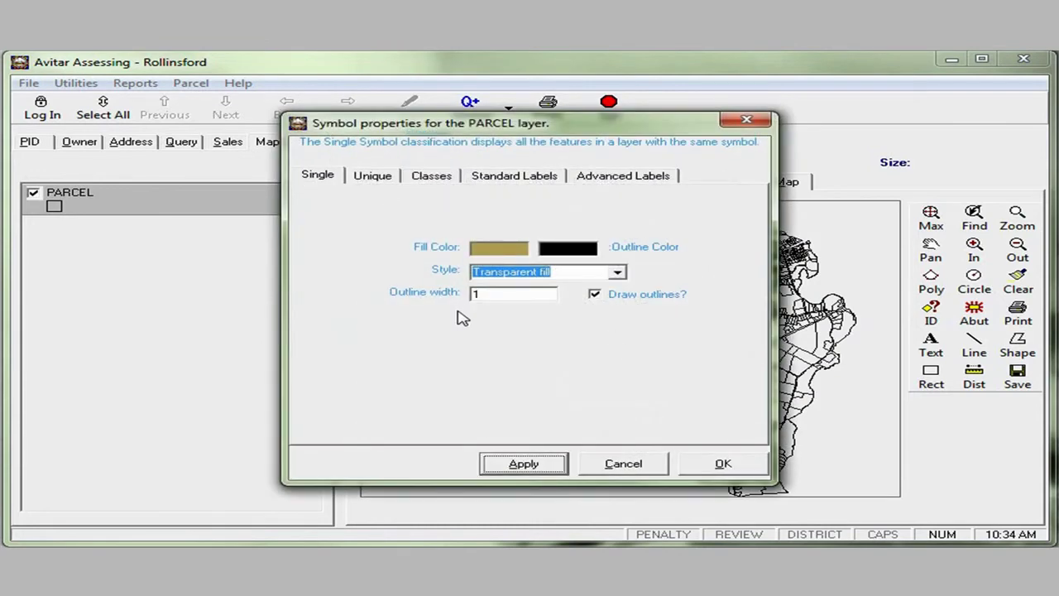
{"action": "left_click", "coordinate": [618, 275]}
{"action": "scroll", "coordinate": [543, 300], "scroll_direction": "up", "scroll_amount": 2}
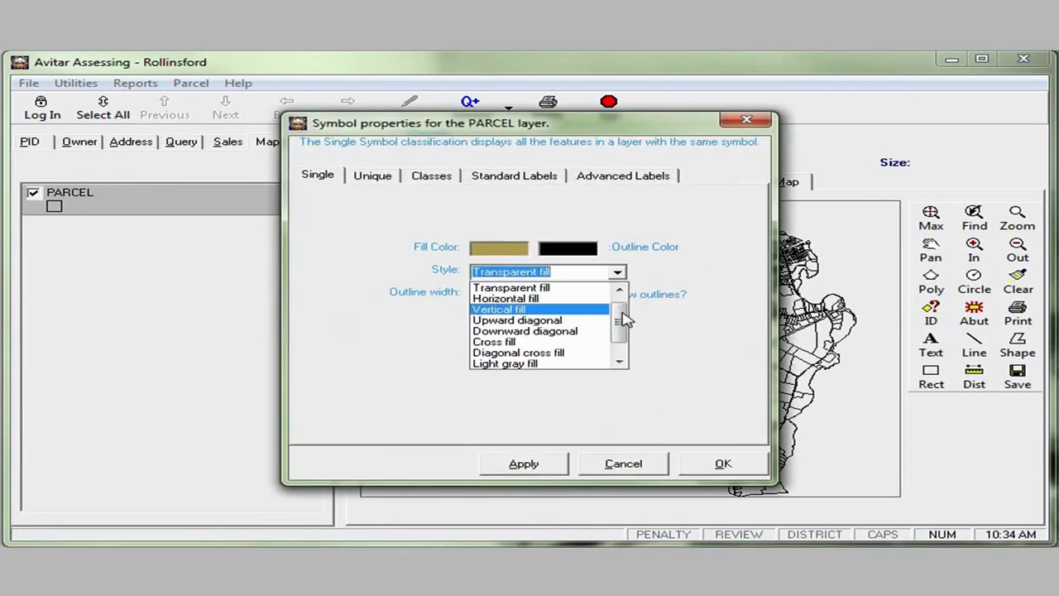
{"action": "left_click", "coordinate": [579, 288]}
{"action": "left_click", "coordinate": [617, 272]}
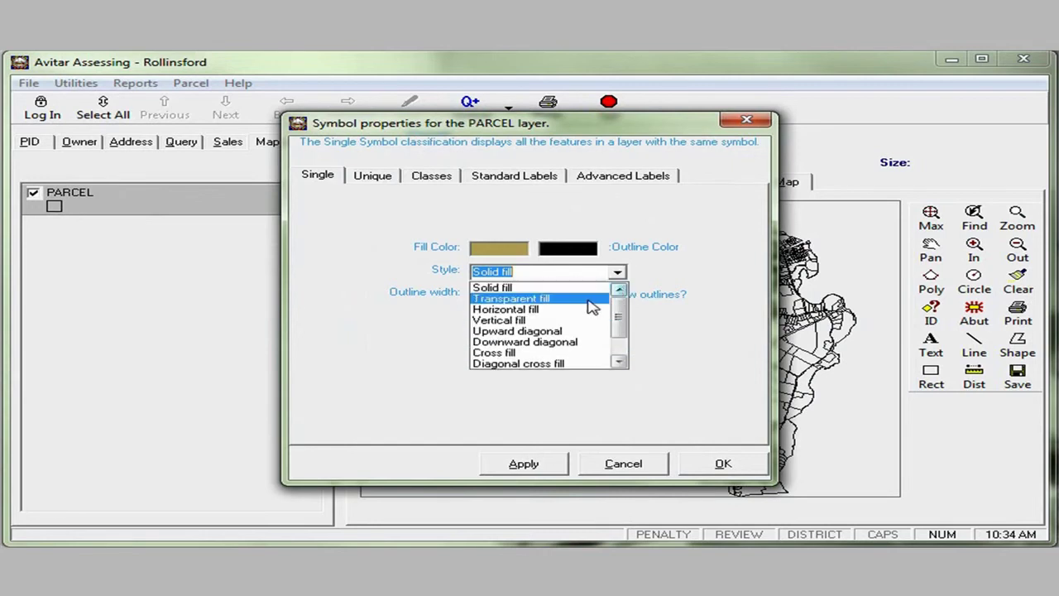
{"action": "scroll", "coordinate": [619, 310], "scroll_direction": "down", "scroll_amount": 3}
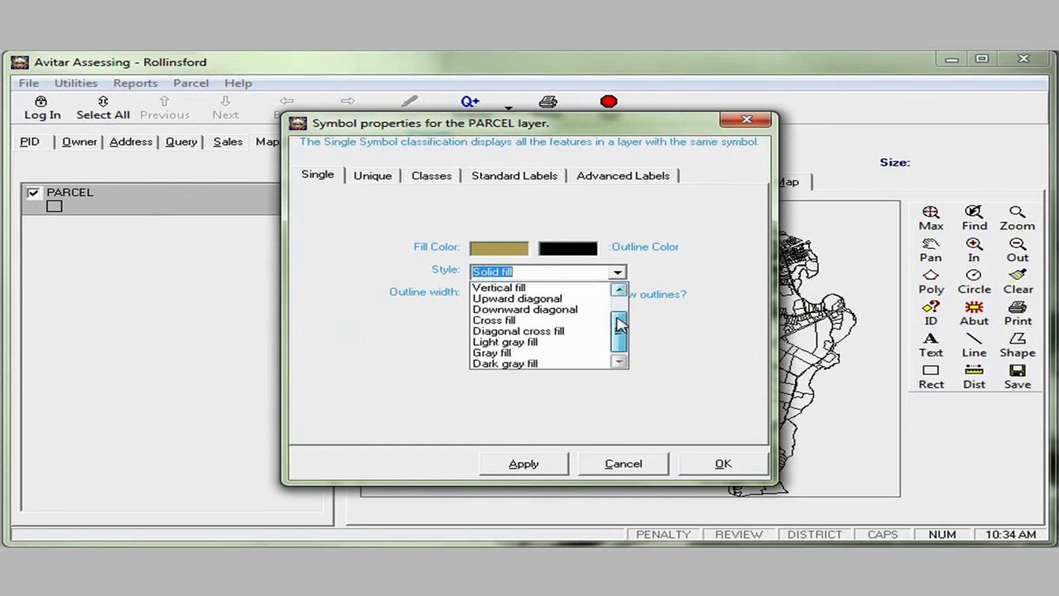
{"action": "scroll", "coordinate": [619, 297], "scroll_direction": "up", "scroll_amount": 3}
{"action": "left_click", "coordinate": [678, 271]}
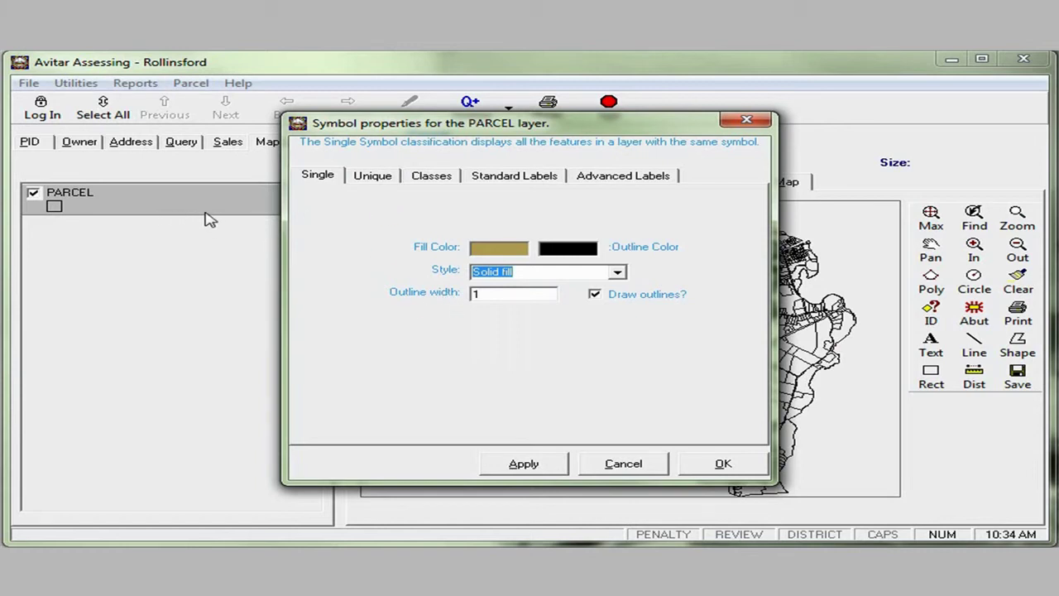
Classify the PARCEL layer by unique values of the Zone field and generate its legend.
{"action": "left_click", "coordinate": [373, 178]}
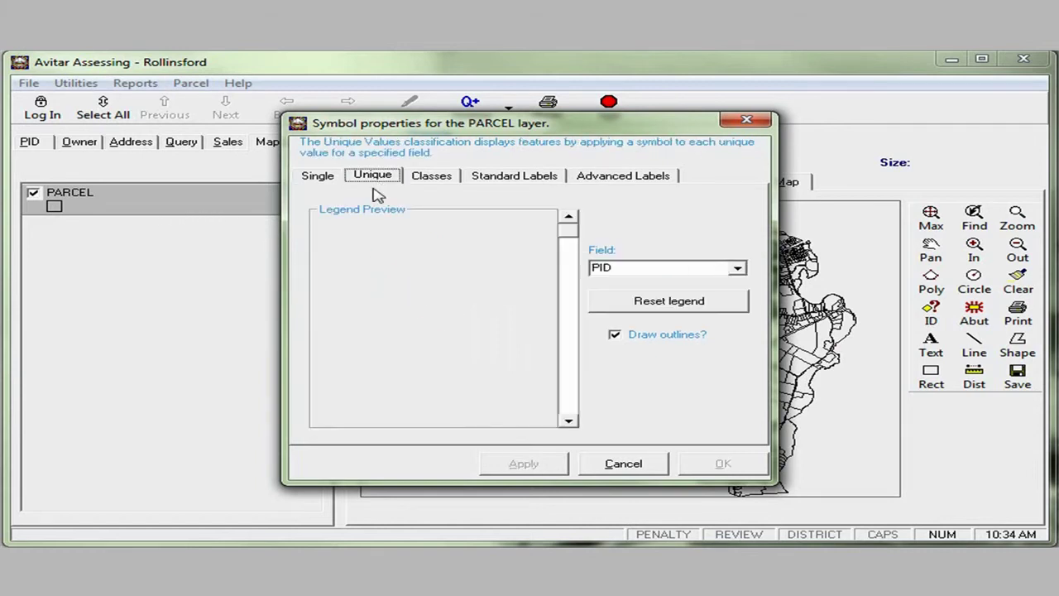
{"action": "left_click", "coordinate": [737, 269]}
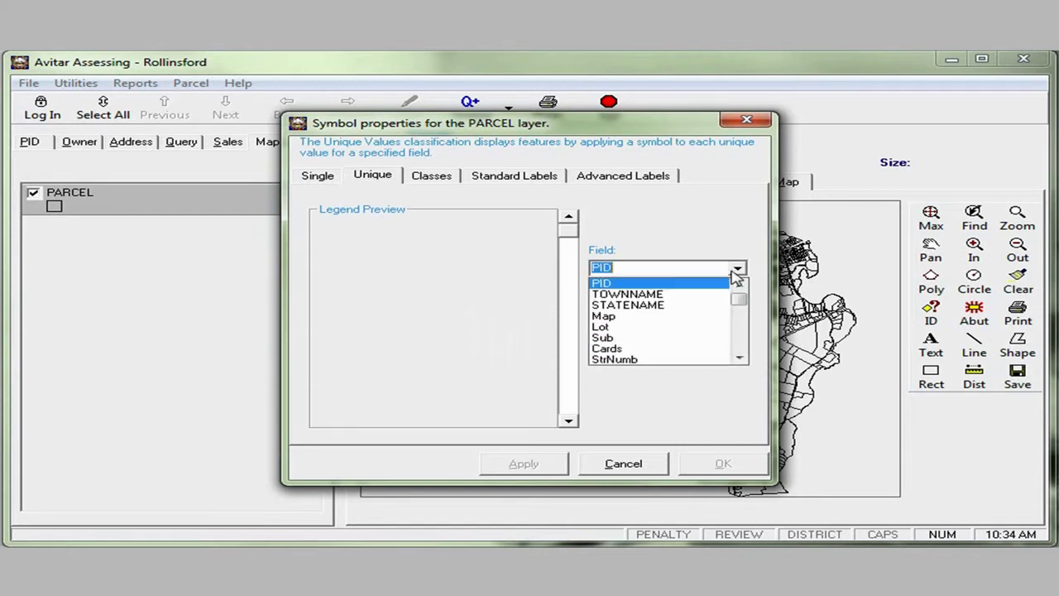
{"action": "left_click", "coordinate": [738, 357]}
{"action": "left_click", "coordinate": [739, 358]}
{"action": "left_click", "coordinate": [739, 357]}
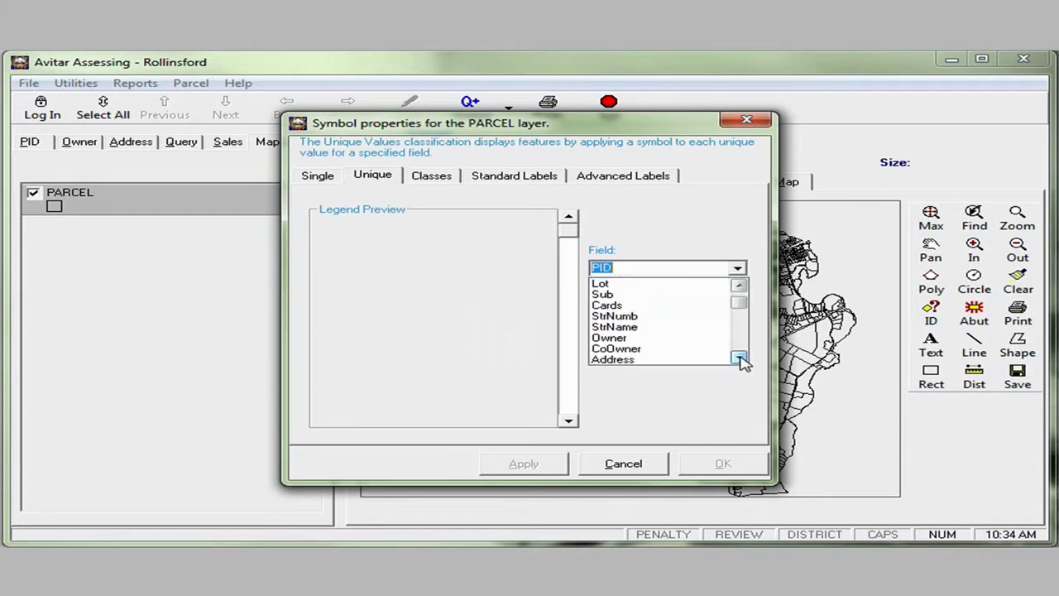
{"action": "left_click", "coordinate": [738, 358]}
{"action": "left_click", "coordinate": [739, 357]}
{"action": "left_click", "coordinate": [738, 358]}
{"action": "left_click", "coordinate": [739, 357]}
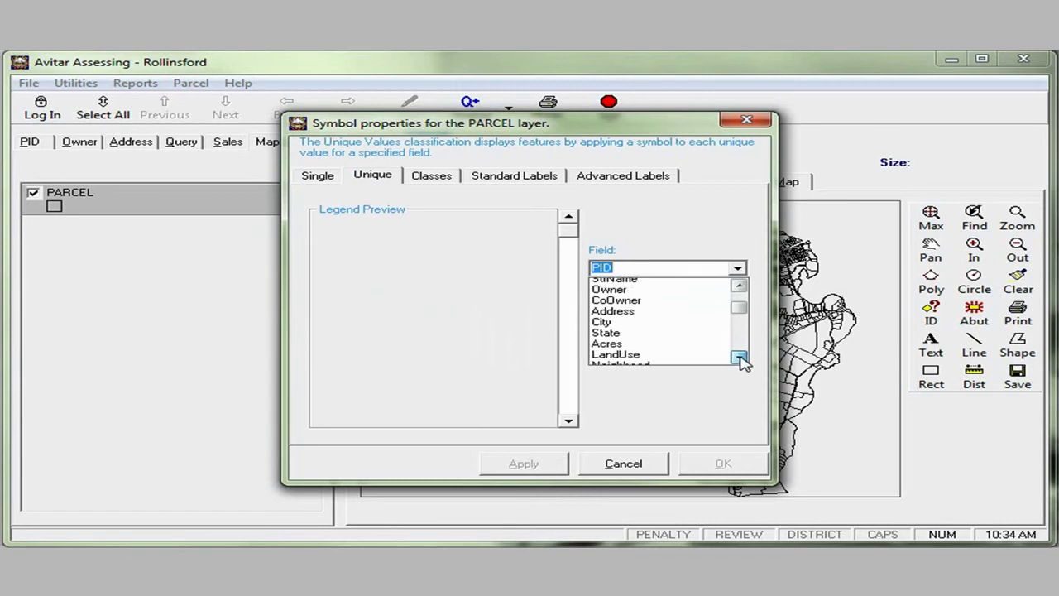
{"action": "left_click", "coordinate": [739, 357]}
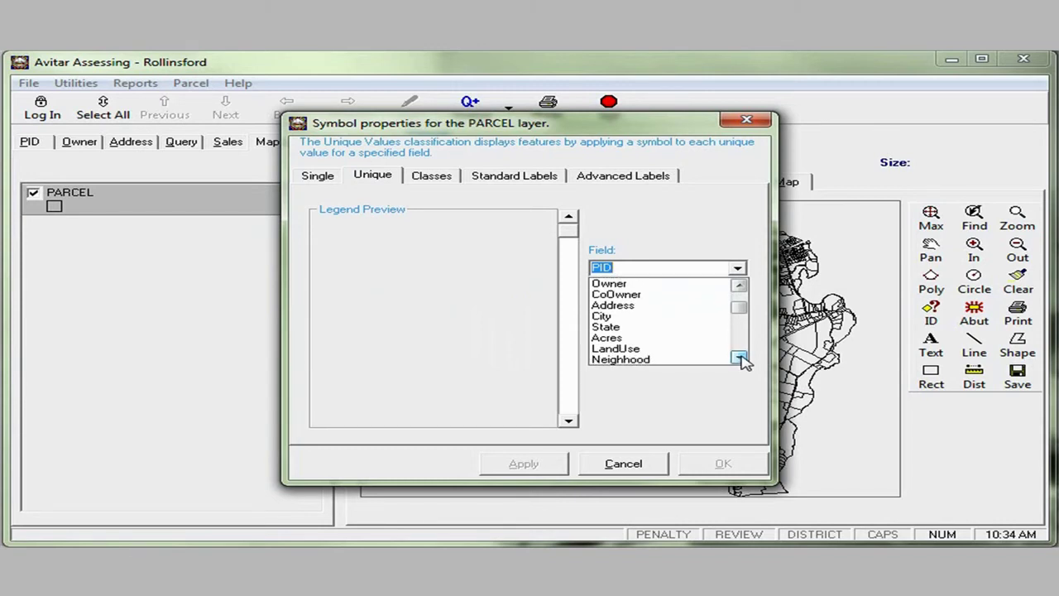
{"action": "left_click", "coordinate": [739, 357]}
{"action": "left_click", "coordinate": [738, 357]}
{"action": "left_click", "coordinate": [739, 357]}
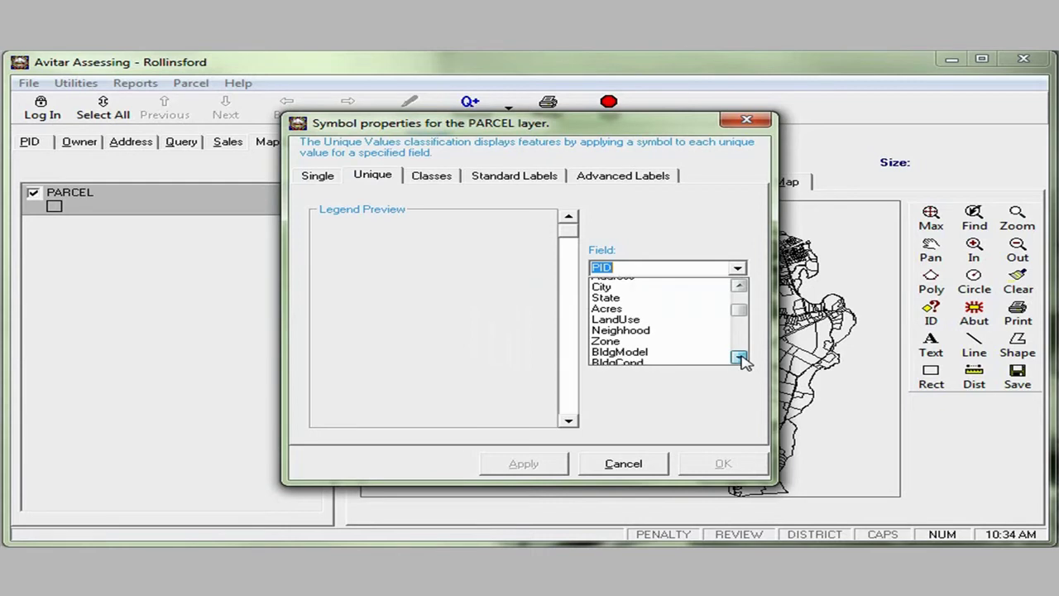
{"action": "left_click", "coordinate": [608, 339]}
{"action": "left_click", "coordinate": [668, 302]}
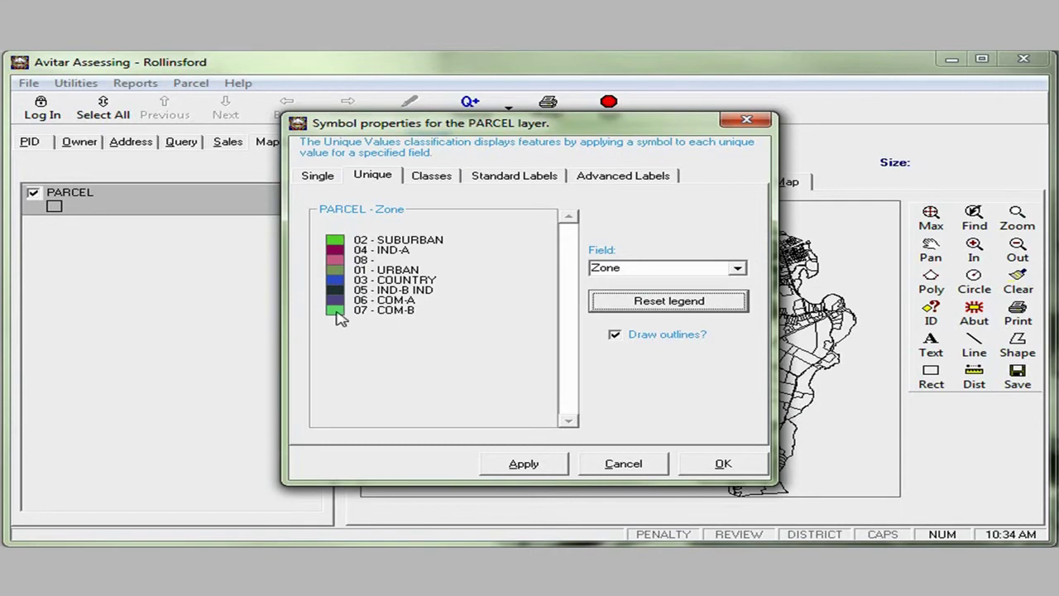
Colour the 07 - COM-B zone red and the 06 - COM-A zone orange, and apply the zone classification to the map.
{"action": "left_click", "coordinate": [336, 312]}
{"action": "left_click", "coordinate": [317, 204]}
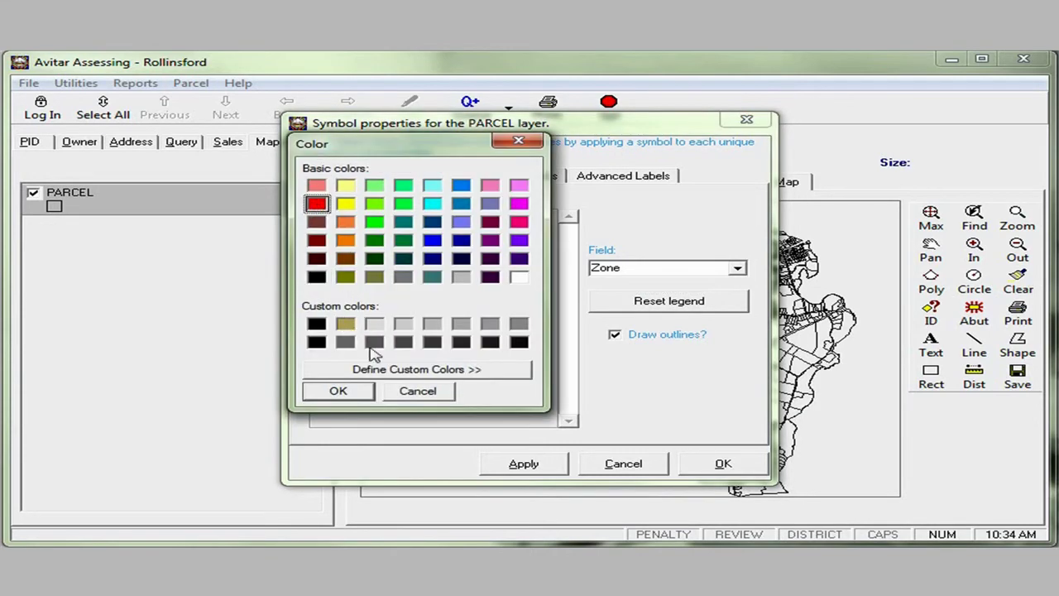
{"action": "left_click", "coordinate": [334, 393]}
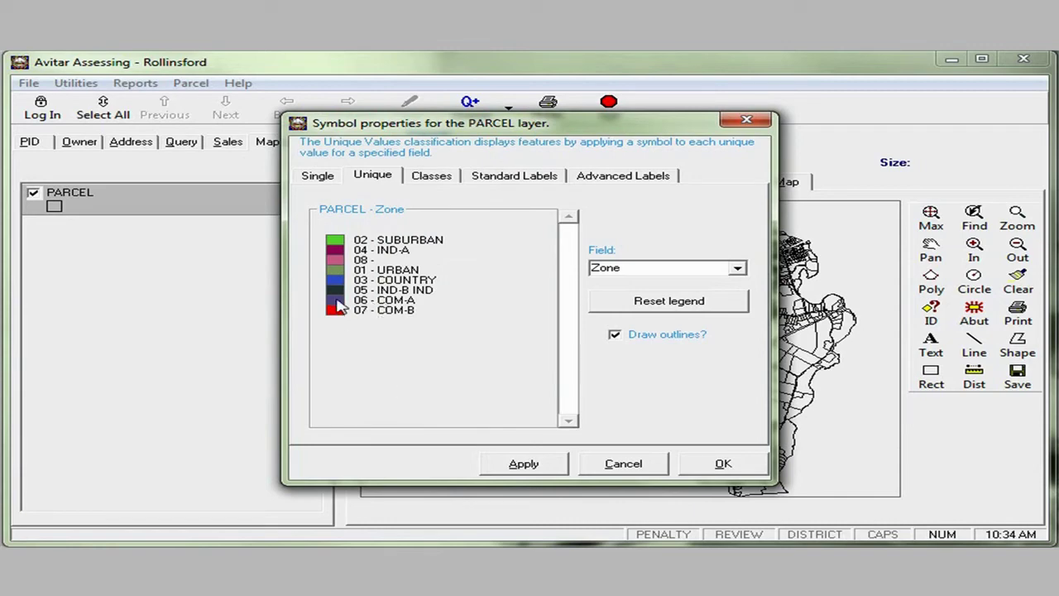
{"action": "left_click", "coordinate": [338, 301]}
{"action": "left_click", "coordinate": [345, 239]}
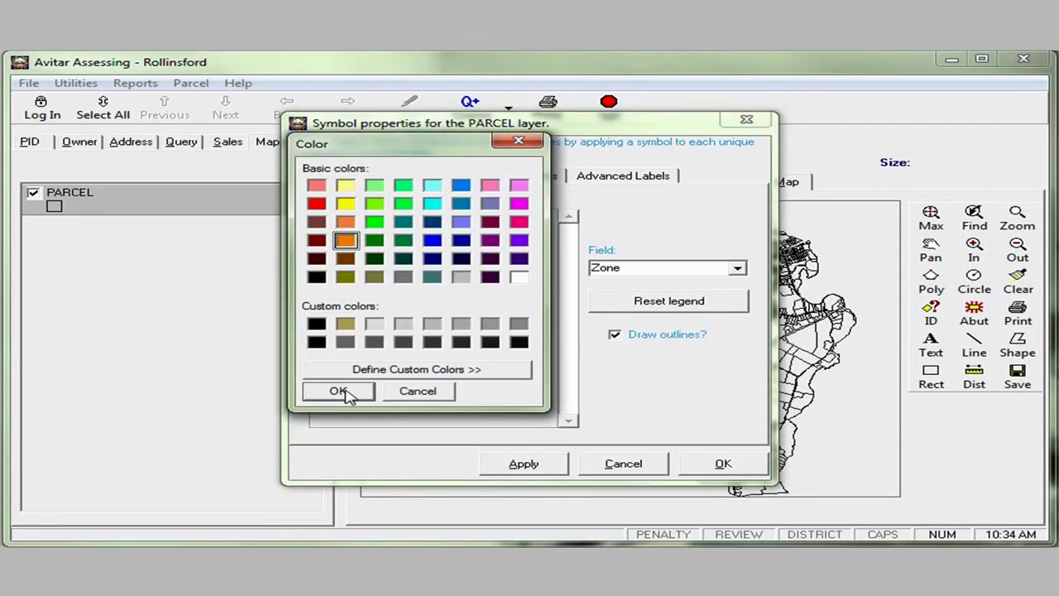
{"action": "left_click", "coordinate": [339, 392]}
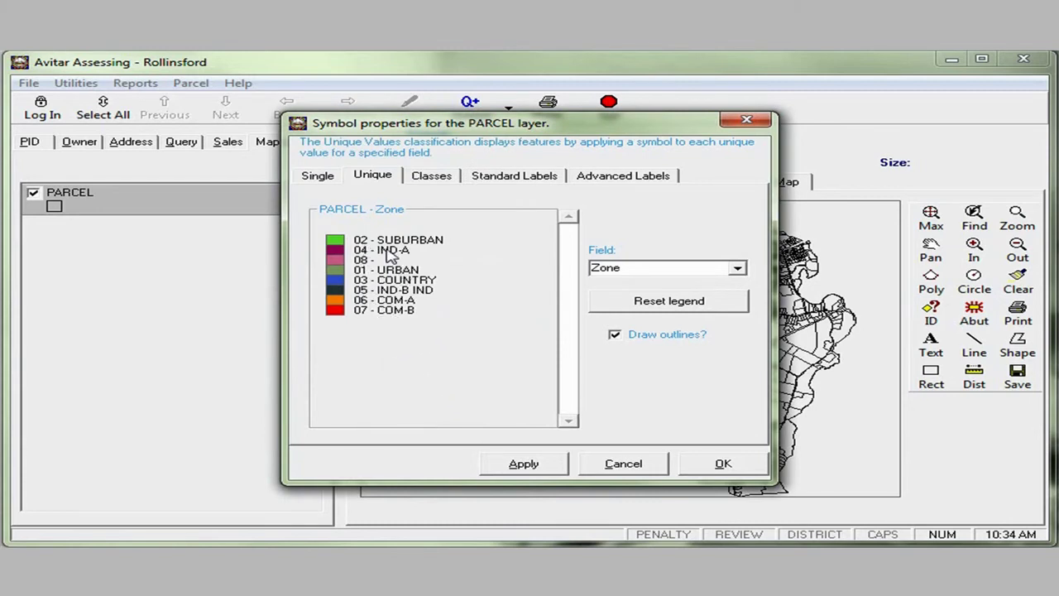
{"action": "left_click", "coordinate": [531, 470]}
{"action": "left_click", "coordinate": [722, 464]}
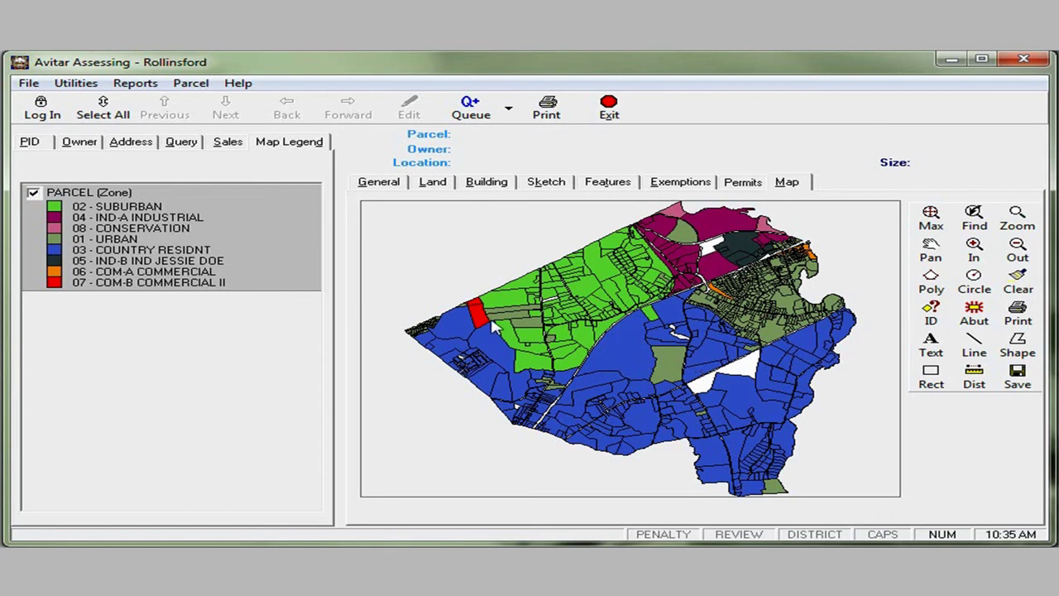
Return the PARCEL layer to a single solid-fill symbol using the saved tan custom colour, and apply it to the map.
{"action": "double_click", "coordinate": [86, 192]}
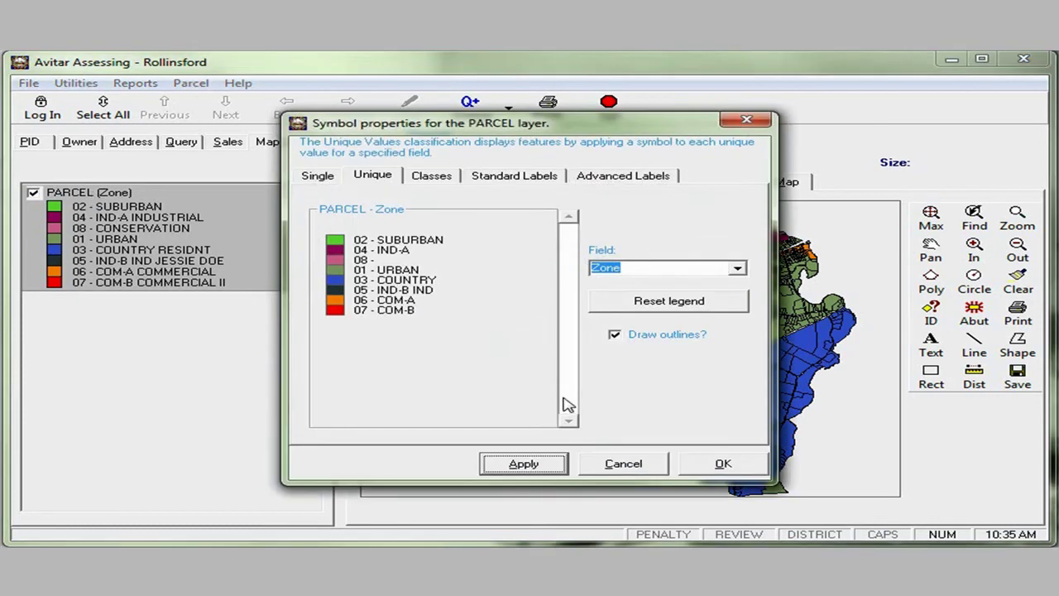
{"action": "left_click", "coordinate": [317, 176]}
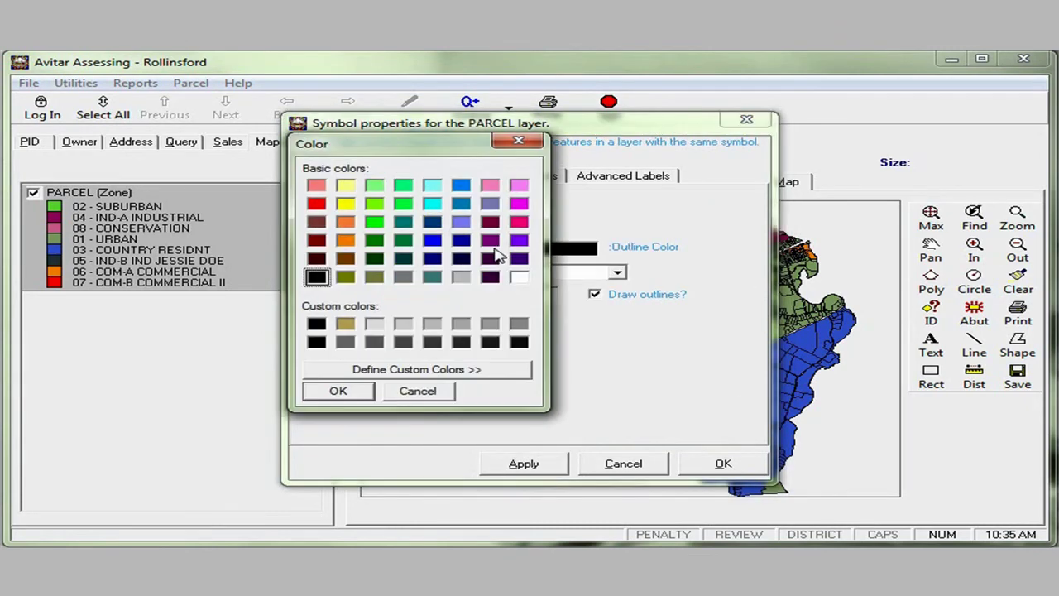
{"action": "left_click", "coordinate": [346, 323]}
{"action": "left_click", "coordinate": [341, 393]}
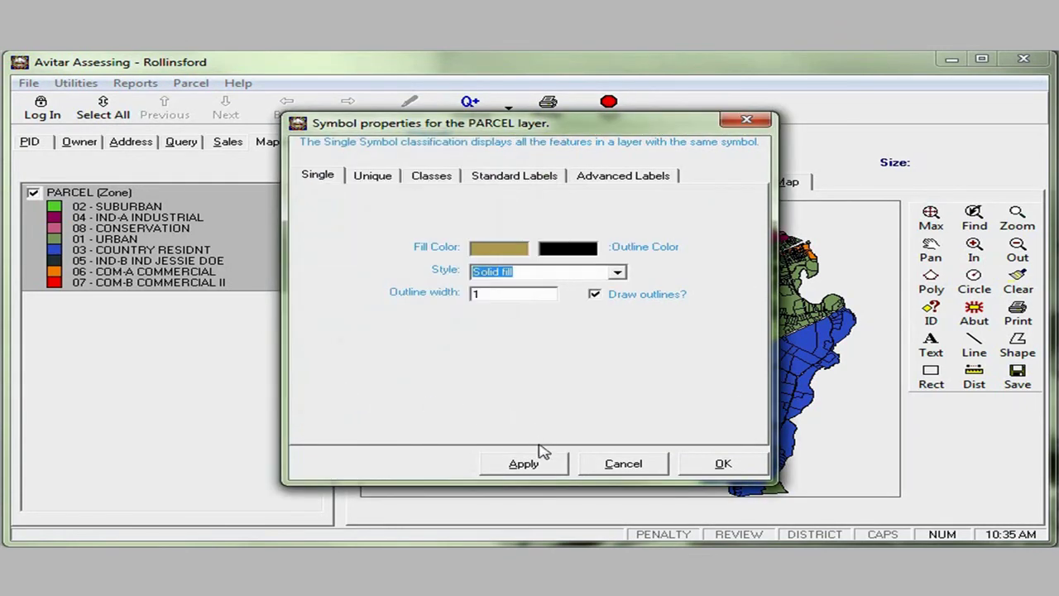
{"action": "left_click", "coordinate": [542, 465]}
{"action": "left_click", "coordinate": [721, 466]}
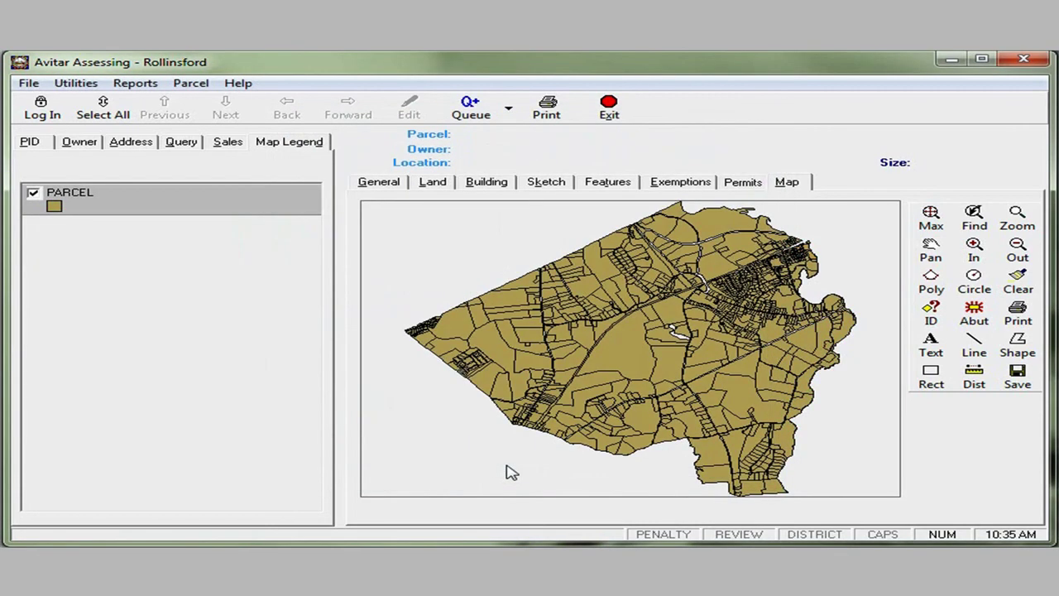